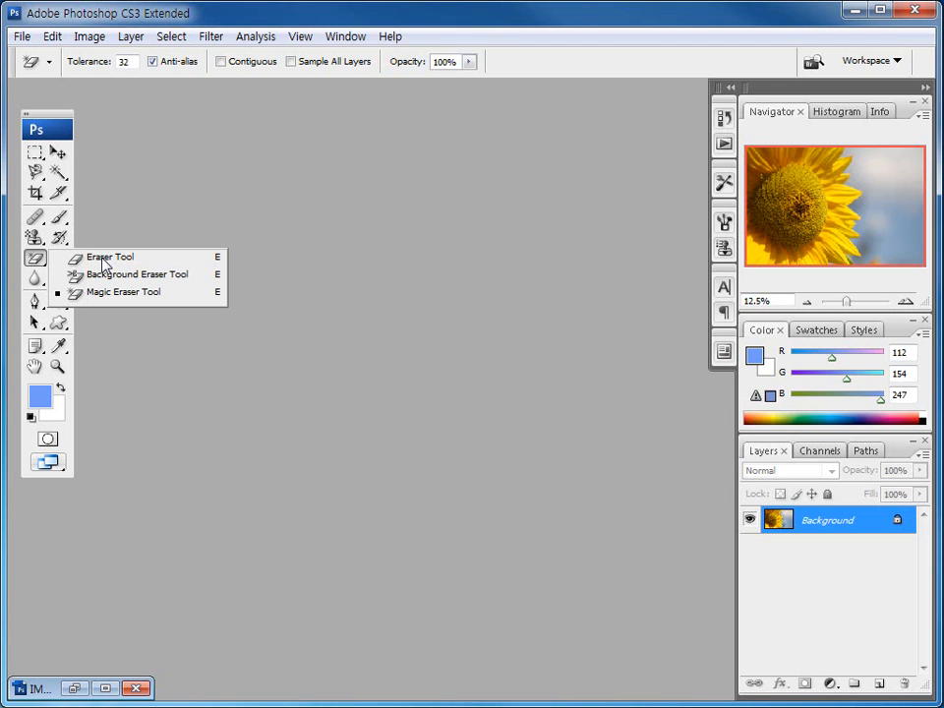
Restore the minimized IMG_7781.JPG image window and reposition it slightly in the workspace
left_click(74, 692)
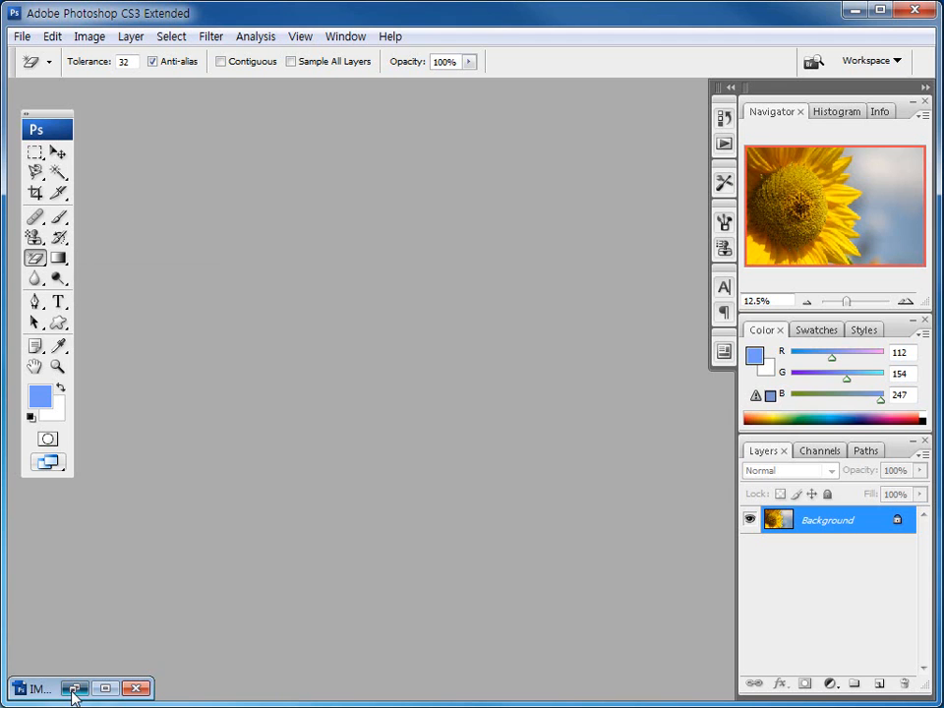
left_click(74, 692)
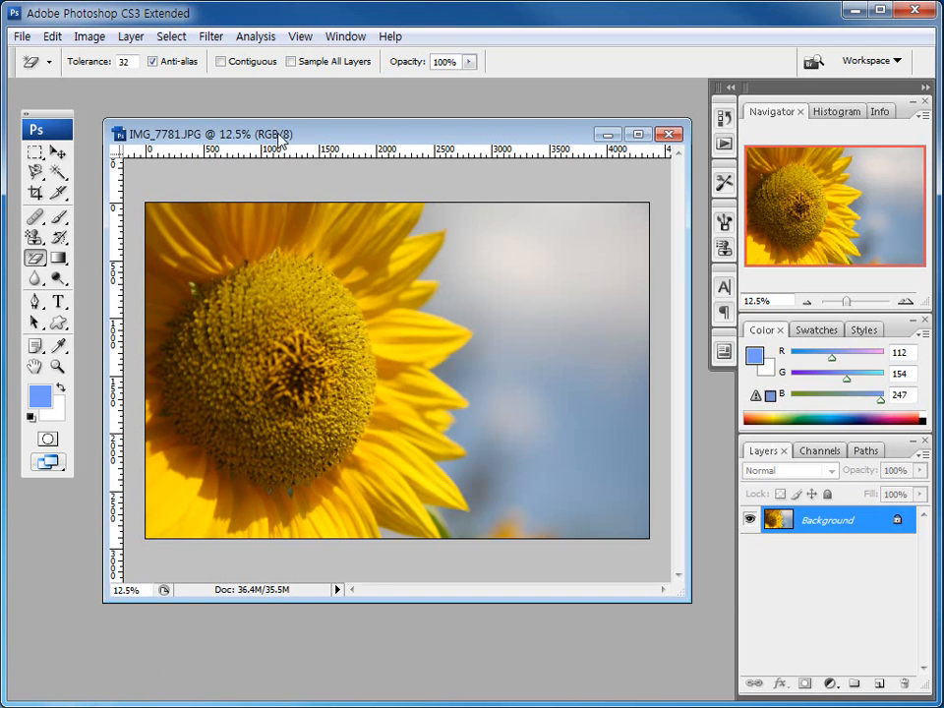
left_click_drag(278, 139, 289, 138)
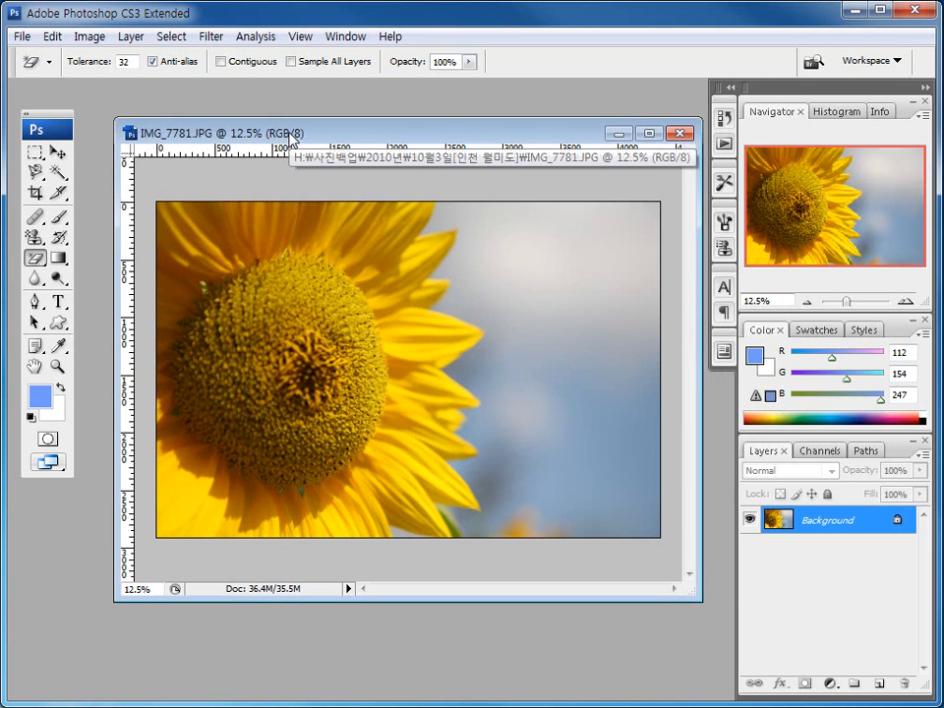
Enlarge the Eraser tool's brush to 400 px and erase a stroke across the sunflower's centre
left_click(34, 257)
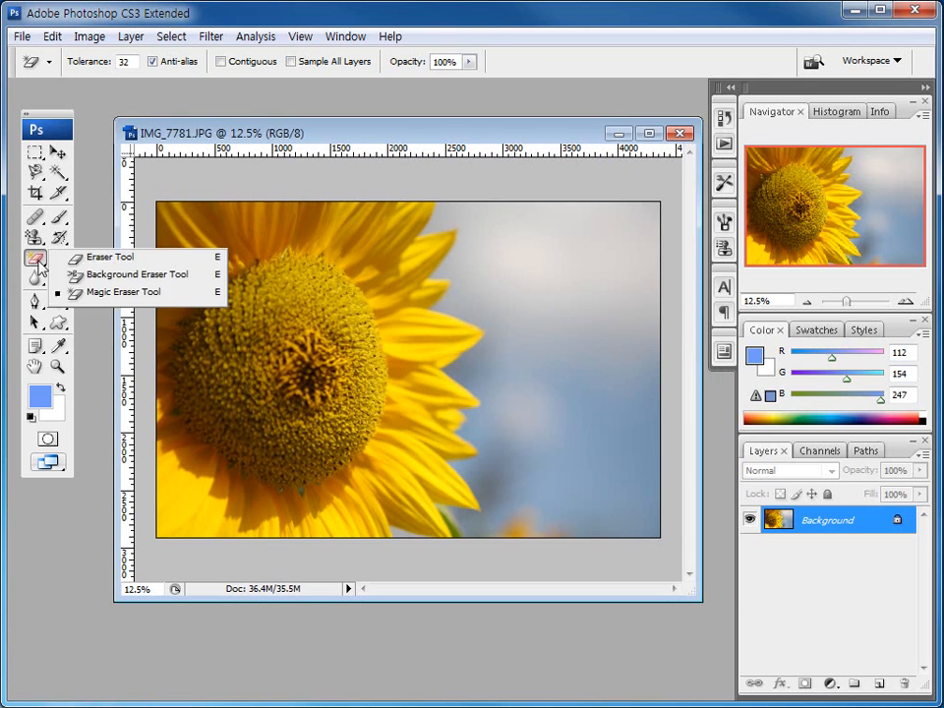
left_click(95, 260)
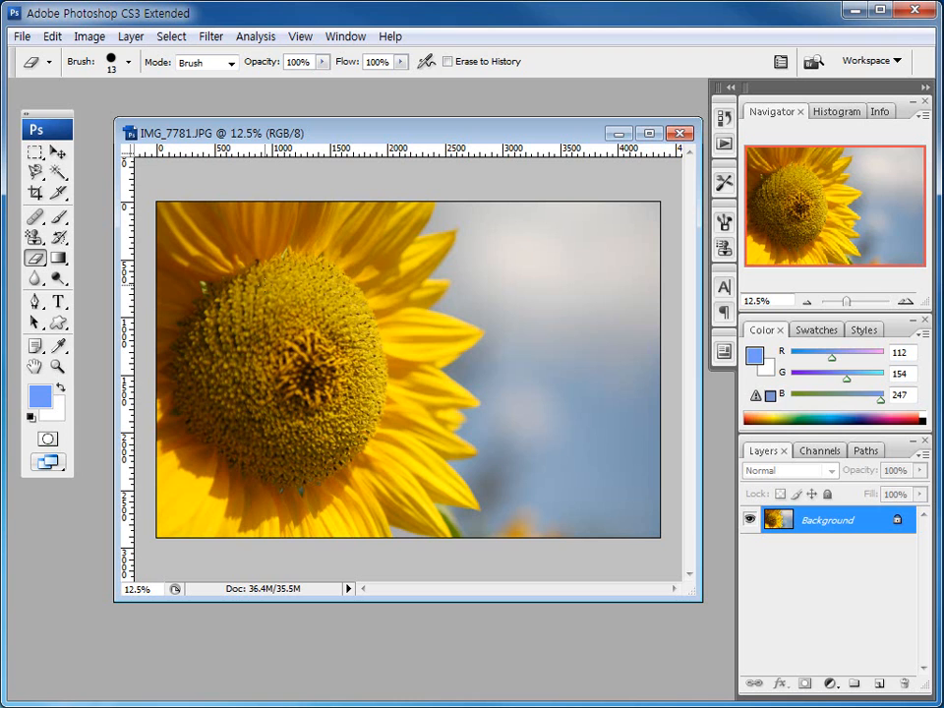
key("bracketright")
key("bracketright")
key("bracketright")
key("bracketright")
key("bracketright")
key("bracketright")
key("bracketright")
key("bracketright")
key("bracketright")
key("bracketright")
key("bracketright")
key("bracketright")
key("bracketright")
key("bracketright")
key("bracketright")
key("bracketright")
mouse_move(209, 451)
left_mouse_down()
mouse_move(292, 484)
mouse_move(265, 465)
mouse_move(245, 418)
mouse_move(318, 421)
mouse_move(327, 456)
mouse_move(277, 462)
mouse_move(265, 434)
mouse_move(317, 440)
mouse_move(339, 414)
mouse_move(321, 386)
mouse_move(274, 382)
mouse_move(246, 411)
mouse_move(275, 370)
mouse_move(316, 358)
mouse_move(346, 384)
mouse_move(318, 353)
mouse_move(257, 347)
mouse_move(218, 418)
mouse_move(215, 372)
mouse_move(239, 332)
mouse_move(311, 341)
mouse_move(315, 328)
mouse_move(278, 317)
mouse_move(254, 322)
mouse_move(266, 309)
mouse_move(312, 313)
mouse_move(345, 342)
mouse_move(356, 373)
mouse_move(342, 321)
mouse_move(321, 309)
mouse_move(274, 309)
mouse_move(243, 328)
mouse_move(250, 359)
left_mouse_up()
Erase the middle of the sunflower's centre to transparency with the Background Eraser, using a 400 px brush and 50% tolerance
left_click(35, 258)
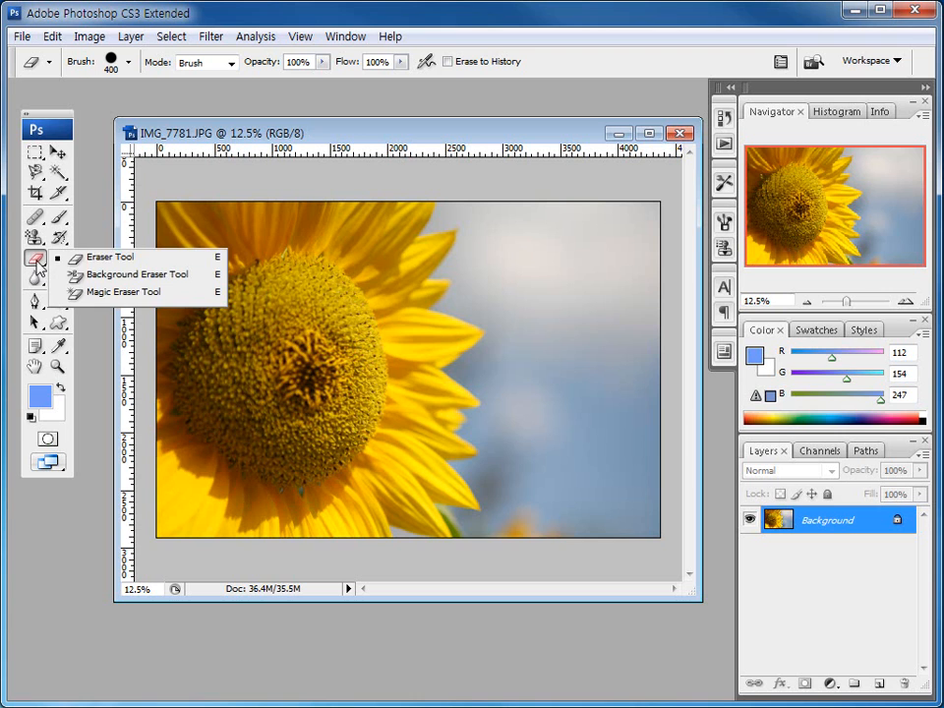
left_click(99, 281)
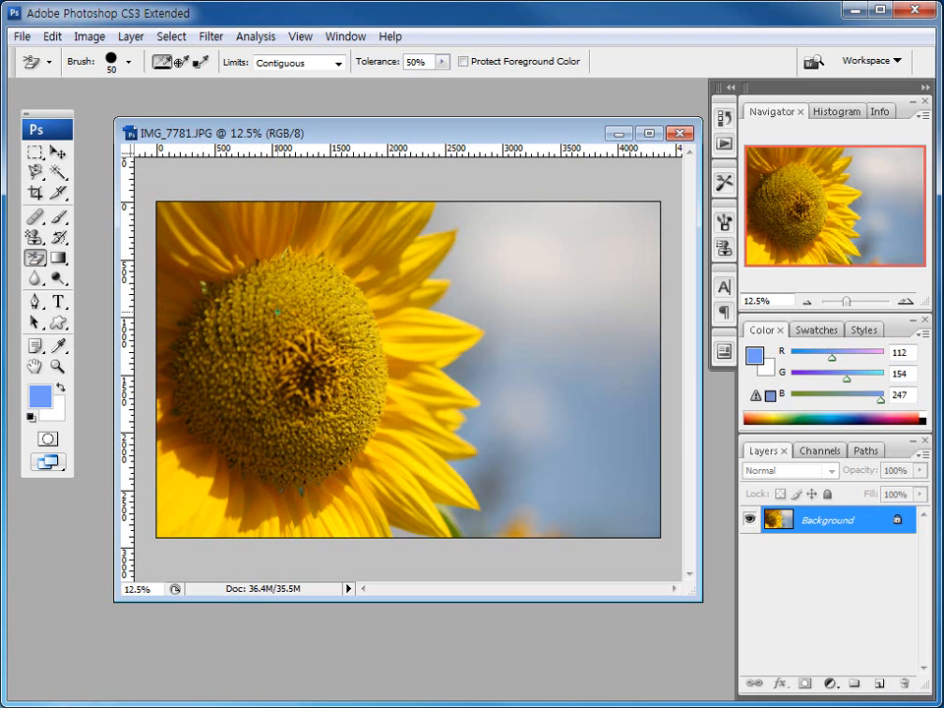
key("bracketright")
key("bracketright")
key("bracketright")
key("bracketright")
key("bracketright")
key("bracketright")
key("bracketright")
key("bracketright")
key("bracketright")
key("bracketright")
key("bracketright")
key("bracketright")
mouse_move(314, 282)
left_mouse_down()
mouse_move(282, 318)
mouse_move(266, 398)
mouse_move(339, 287)
mouse_move(313, 354)
mouse_move(312, 394)
mouse_move(357, 317)
mouse_move(321, 411)
mouse_move(368, 352)
mouse_move(375, 312)
mouse_move(363, 309)
left_mouse_up()
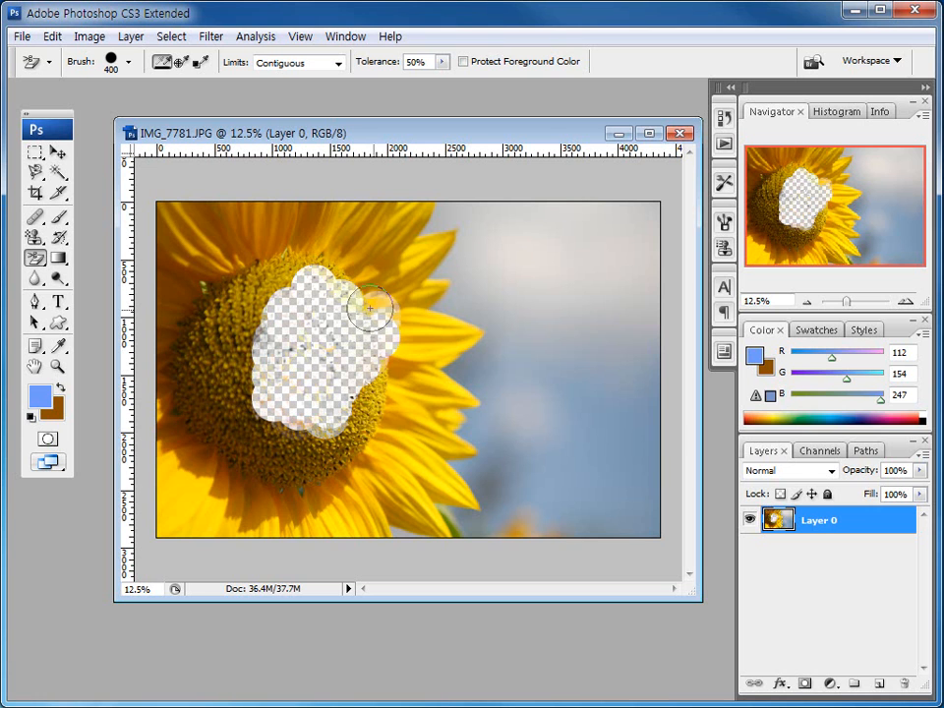
mouse_move(373, 306)
left_mouse_down()
mouse_move(296, 392)
mouse_move(307, 332)
mouse_move(292, 354)
mouse_move(291, 363)
mouse_move(328, 322)
mouse_move(309, 379)
mouse_move(341, 318)
mouse_move(323, 385)
mouse_move(338, 318)
mouse_move(305, 345)
mouse_move(291, 375)
mouse_move(312, 332)
mouse_move(294, 341)
mouse_move(286, 384)
mouse_move(305, 327)
mouse_move(280, 375)
mouse_move(299, 326)
left_mouse_up()
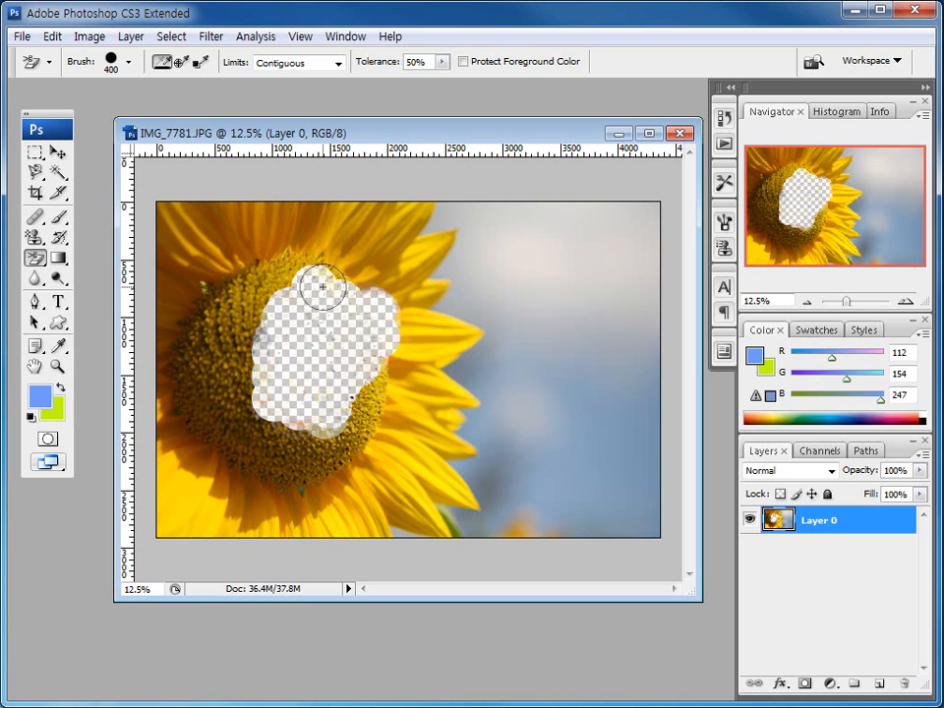
Sample colours across the sunflower's centre with the Background Eraser for an orange-red background colour, and restore the original photo
left_click(316, 307, "alt")
left_click(323, 305, "alt")
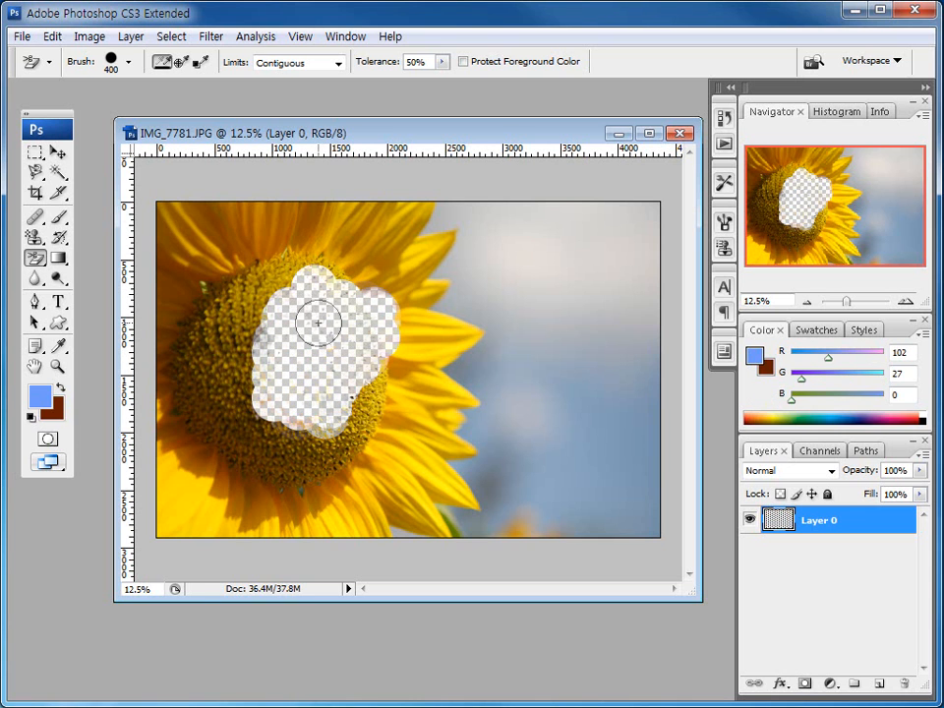
left_click(291, 362, "alt")
left_click(292, 377, "alt")
left_click(338, 348, "alt")
left_click(306, 385, "alt")
left_click(352, 316, "alt")
left_click(312, 372, "alt")
left_click(308, 367, "alt")
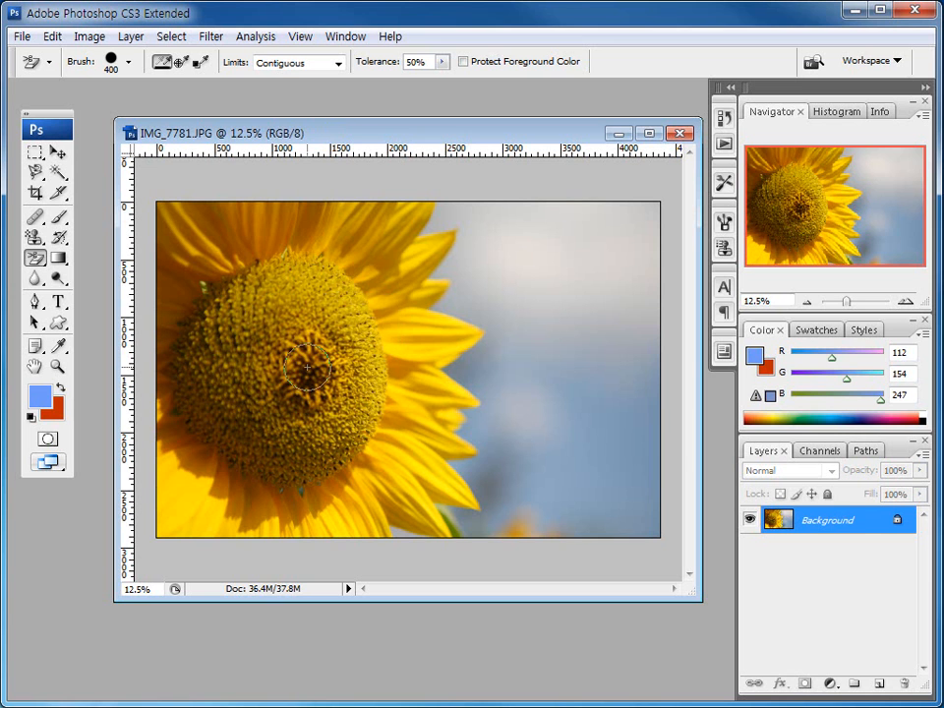
mouse_move(724, 494)
left_mouse_down()
mouse_move(759, 543)
mouse_move(928, 552)
mouse_move(910, 543)
left_mouse_up()
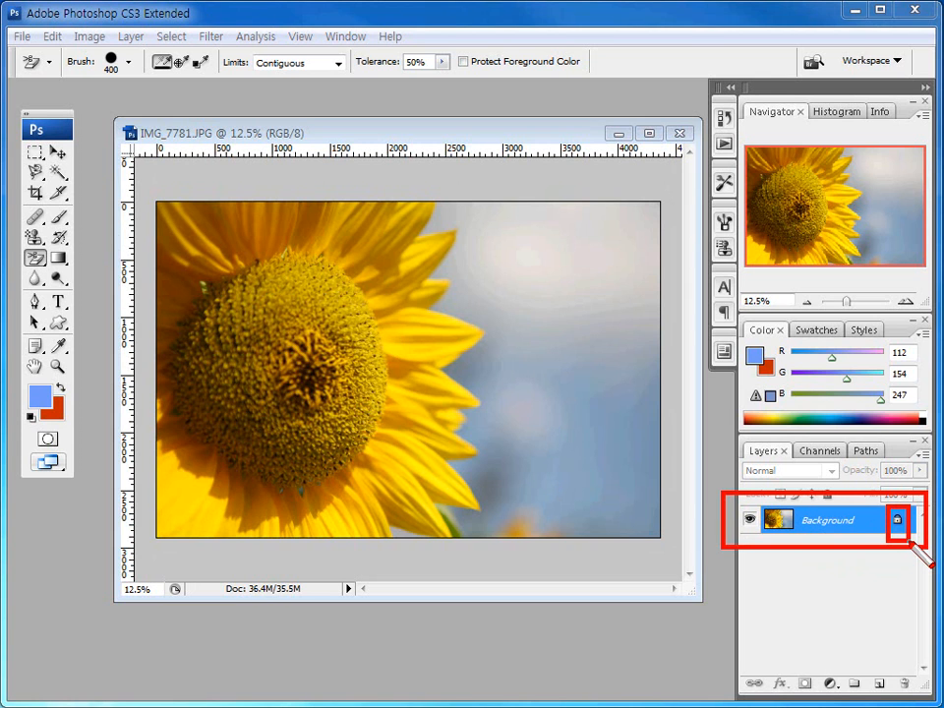
key("Escape")
Erase part of the sunflower's centre and adjoining petals on the locked Background layer with the standard Eraser tool
left_click_drag(38, 262, 77, 260)
mouse_move(327, 308)
left_mouse_down()
mouse_move(301, 372)
mouse_move(350, 340)
mouse_move(367, 357)
mouse_move(342, 394)
mouse_move(386, 394)
mouse_move(357, 411)
left_mouse_up()
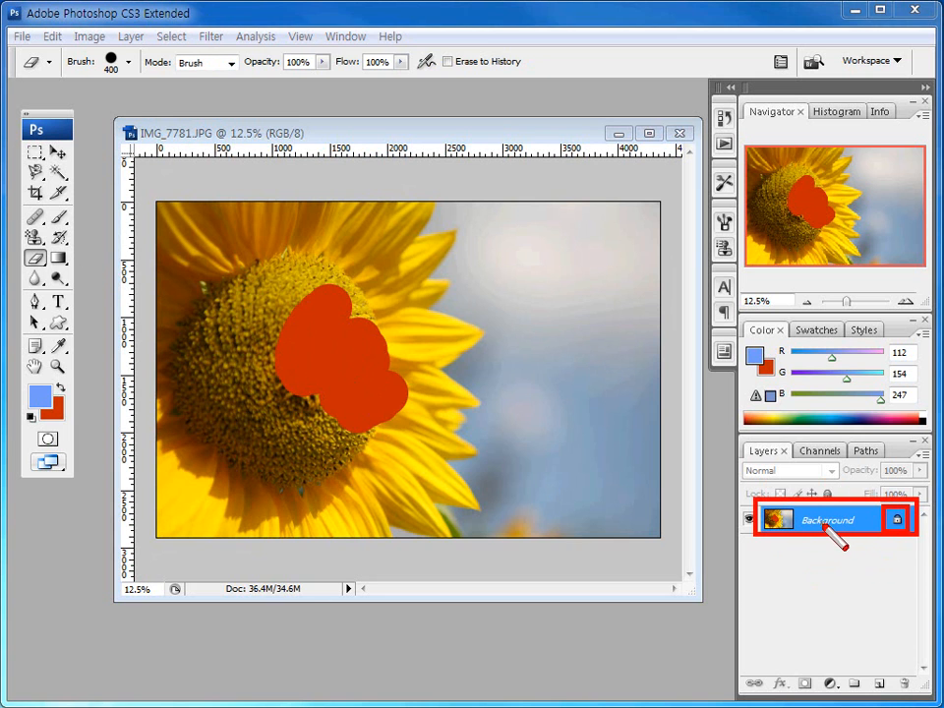
Erase through the orange-red patch and neighbouring petals to transparency with the Background Eraser
left_click(35, 259)
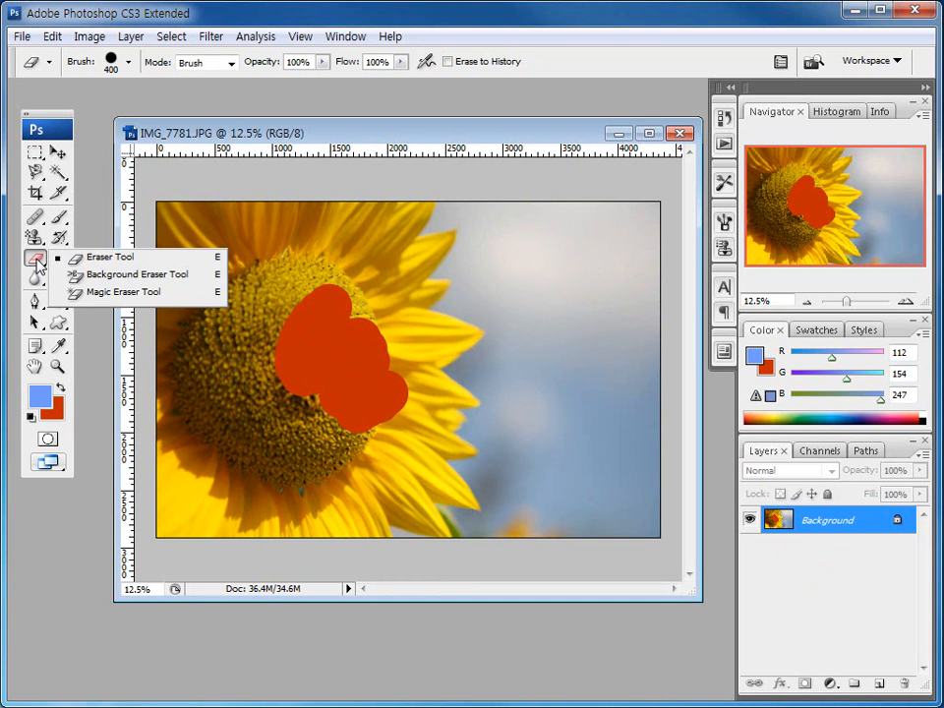
left_click(106, 279)
mouse_move(320, 325)
left_mouse_down()
mouse_move(362, 317)
mouse_move(367, 338)
mouse_move(327, 379)
mouse_move(390, 350)
mouse_move(356, 391)
mouse_move(394, 401)
left_mouse_up()
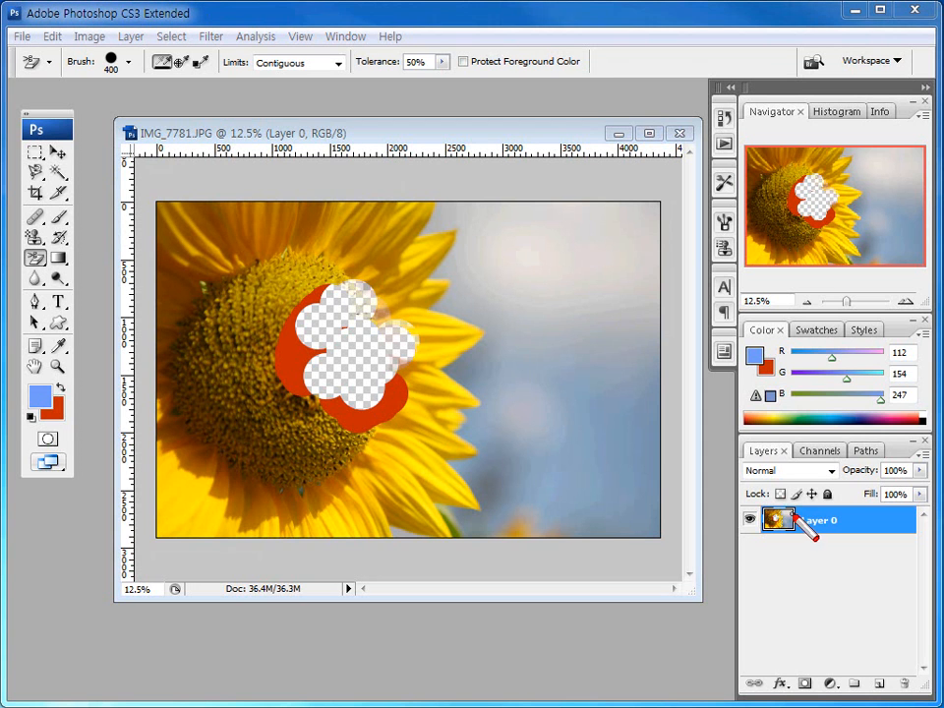
left_click_drag(763, 518, 918, 539)
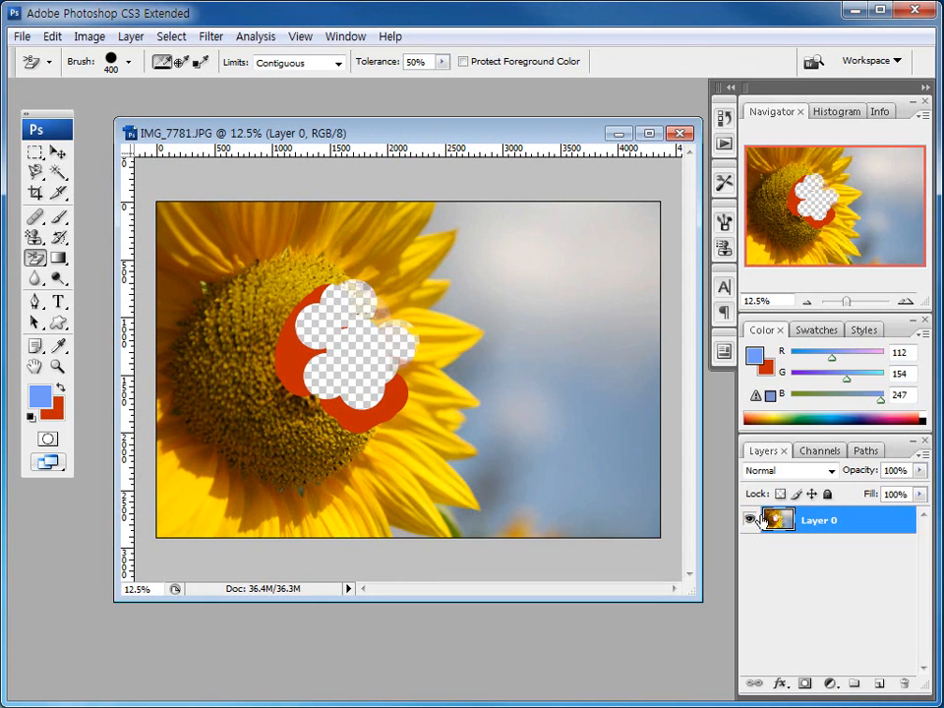
Add a new empty layer above Layer 0 and delete it again
left_click(878, 683)
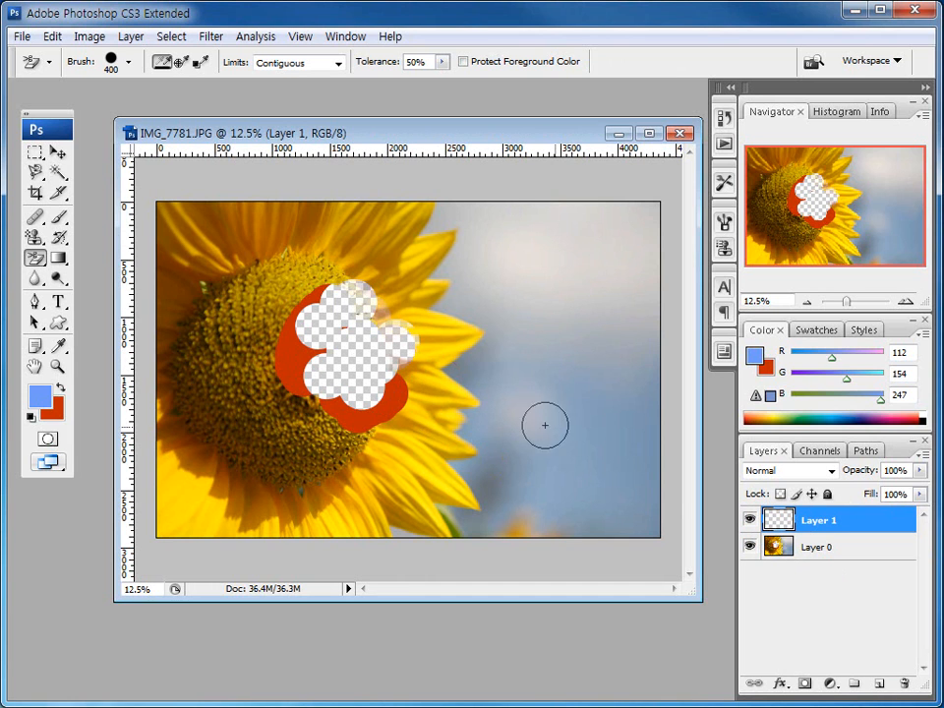
left_click_drag(824, 526, 901, 682)
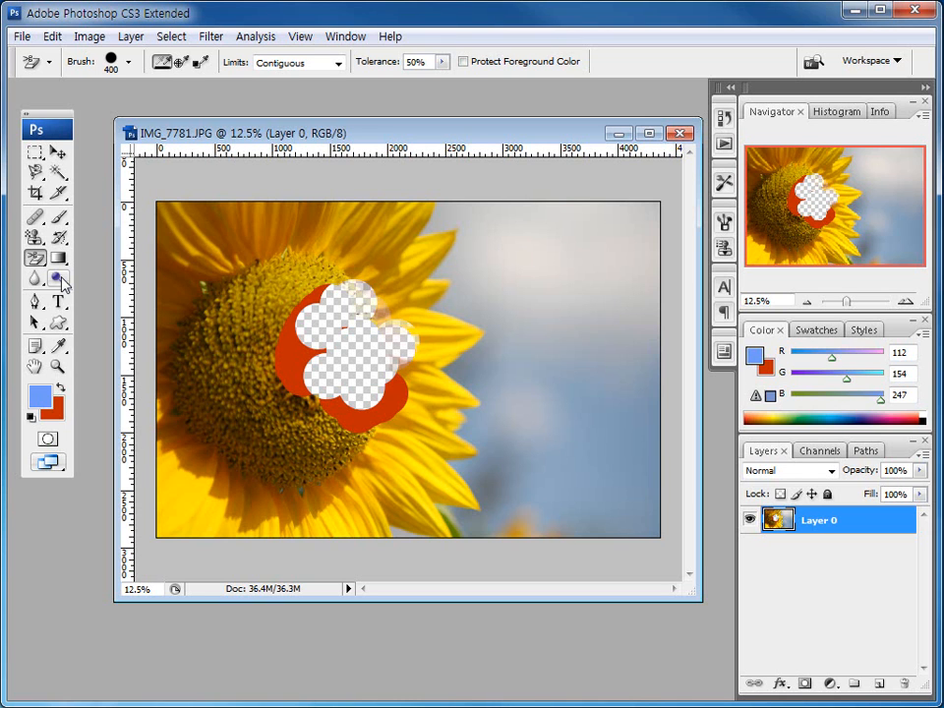
Revert the sunflower photo to its originally opened state
left_click(320, 312)
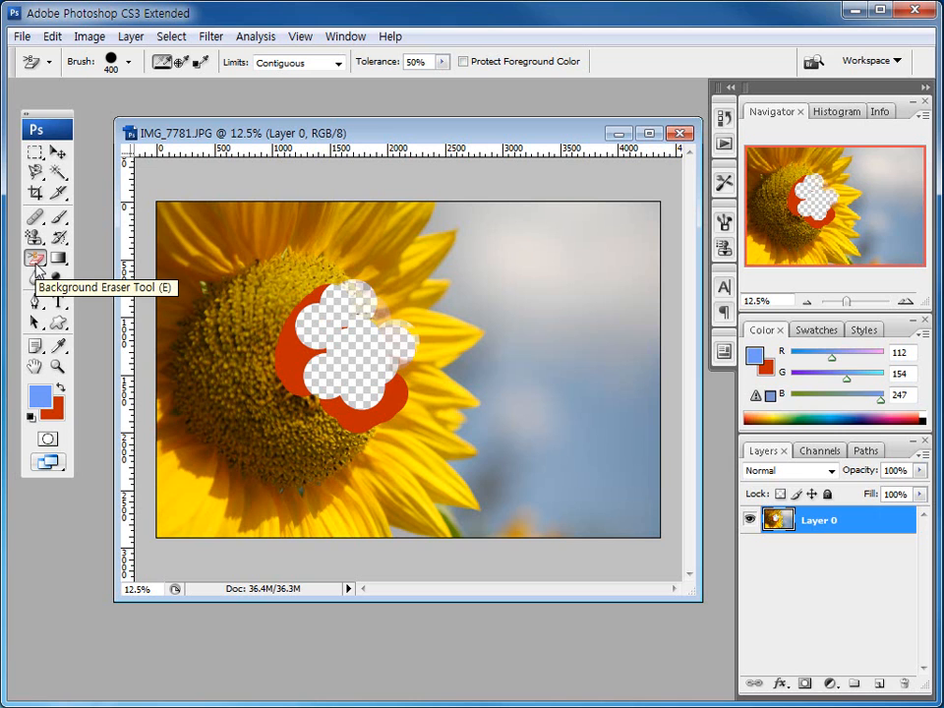
left_click(36, 260)
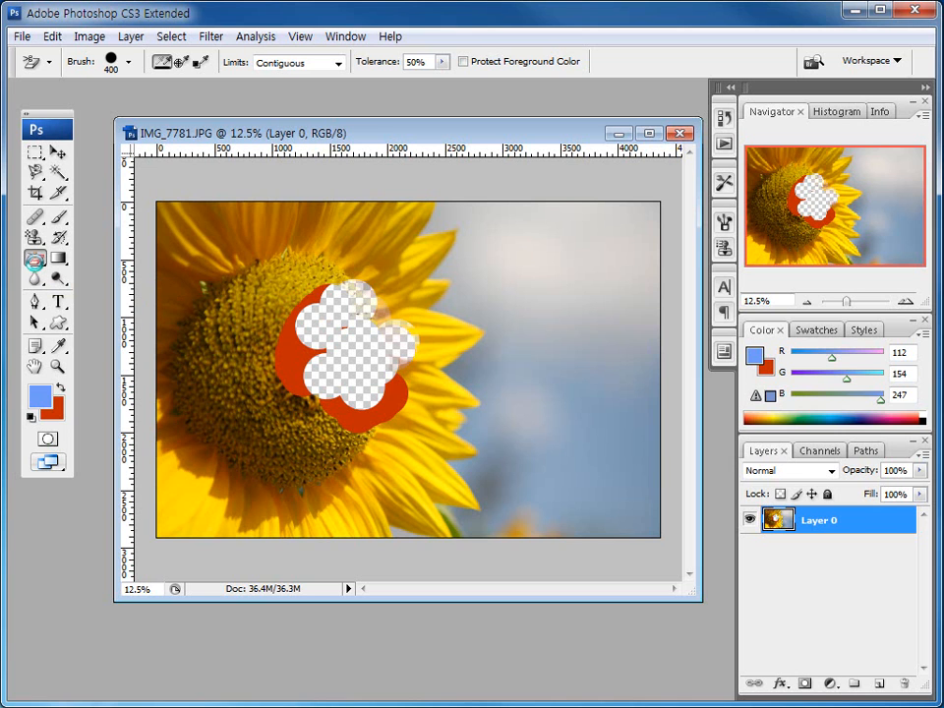
key("F12")
Erase the bright yellow petal colour throughout the photo with the Magic Eraser at tolerance 32 and Contiguous off
mouse_move(38, 264)
left_mouse_down()
mouse_move(92, 274)
mouse_move(99, 293)
left_mouse_up()
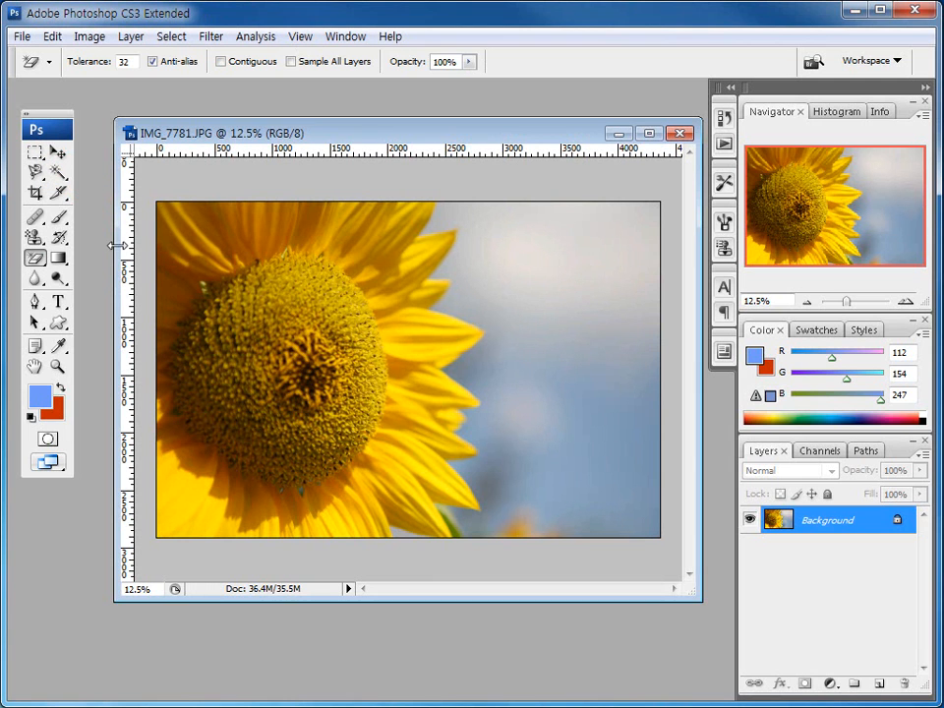
left_click(192, 490)
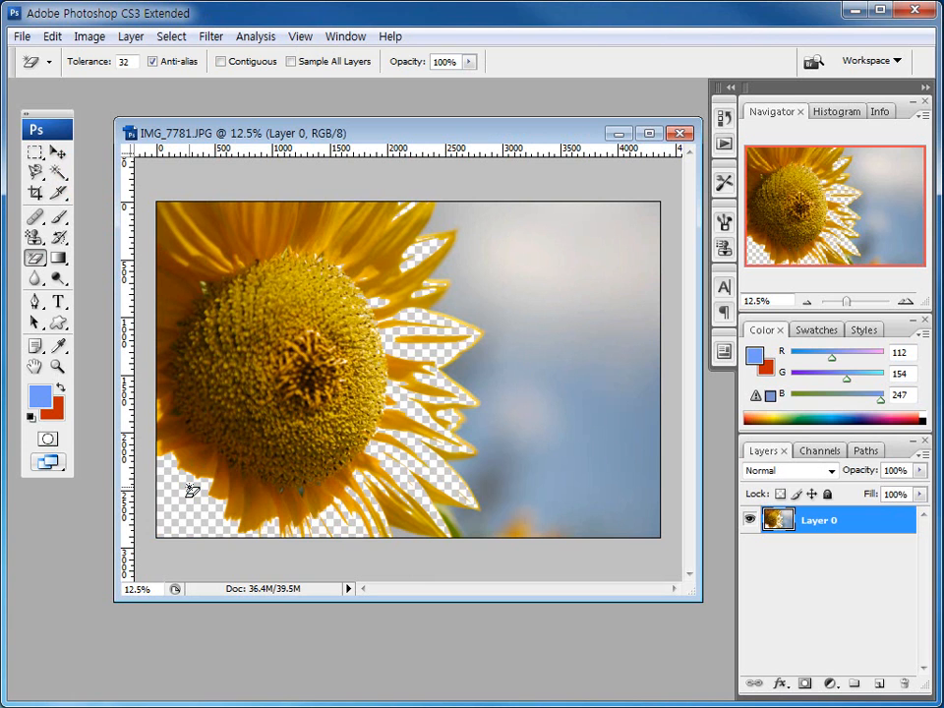
Undo the magic erase and, with Contiguous on, erase only the connected yellow petal area in the photo's lower-left corner
left_click(221, 61)
key("ctrl+z")
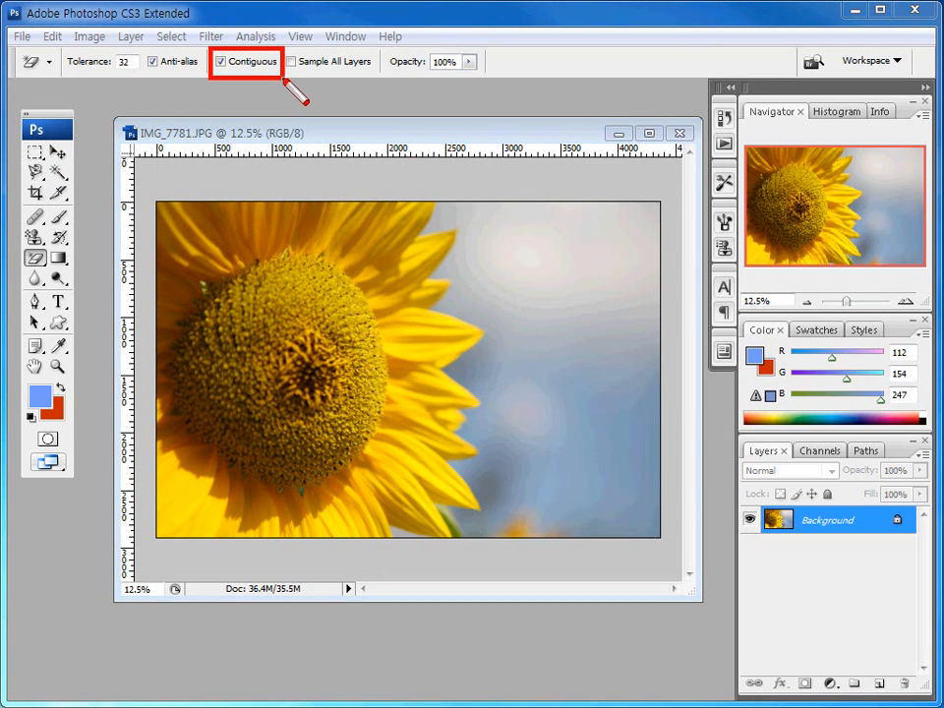
left_click(220, 61)
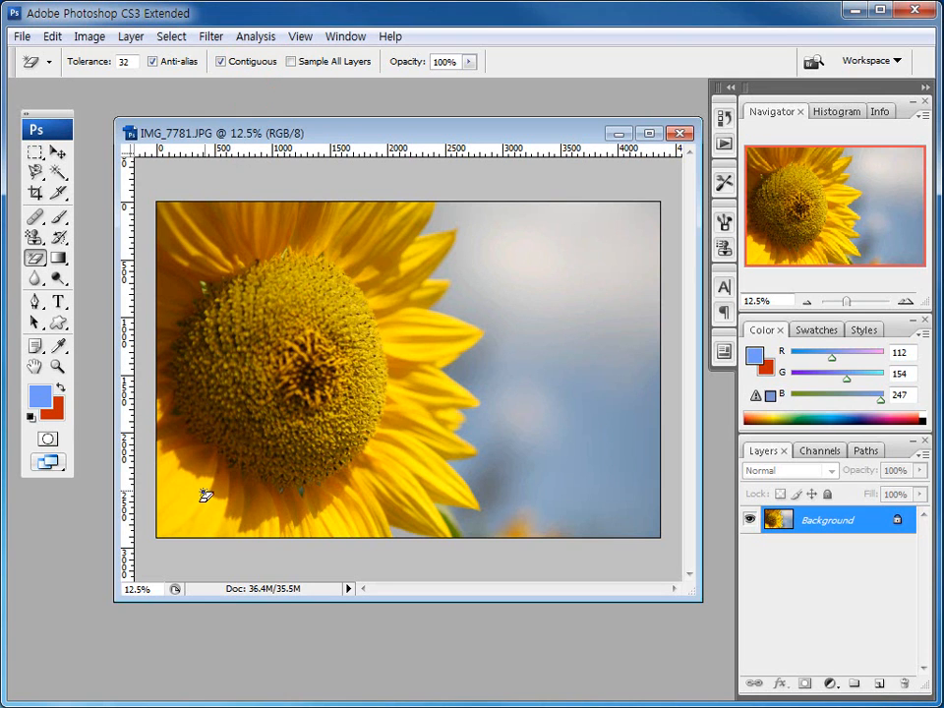
left_click(190, 496)
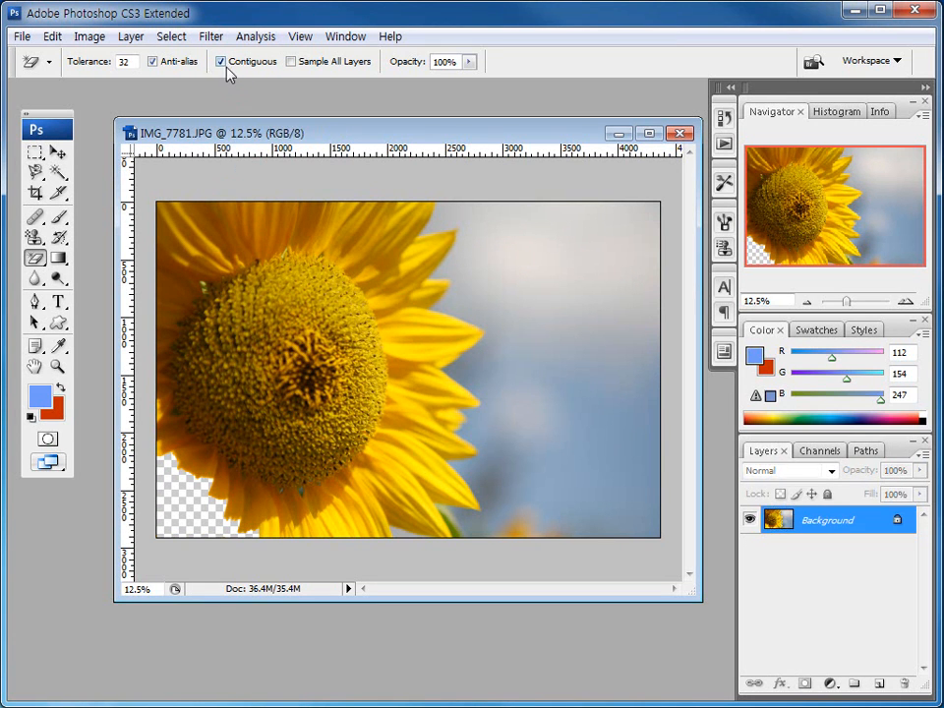
With Contiguous off, magic-erase the bright yellow and the orange petal colours across the whole photo
left_click(220, 61)
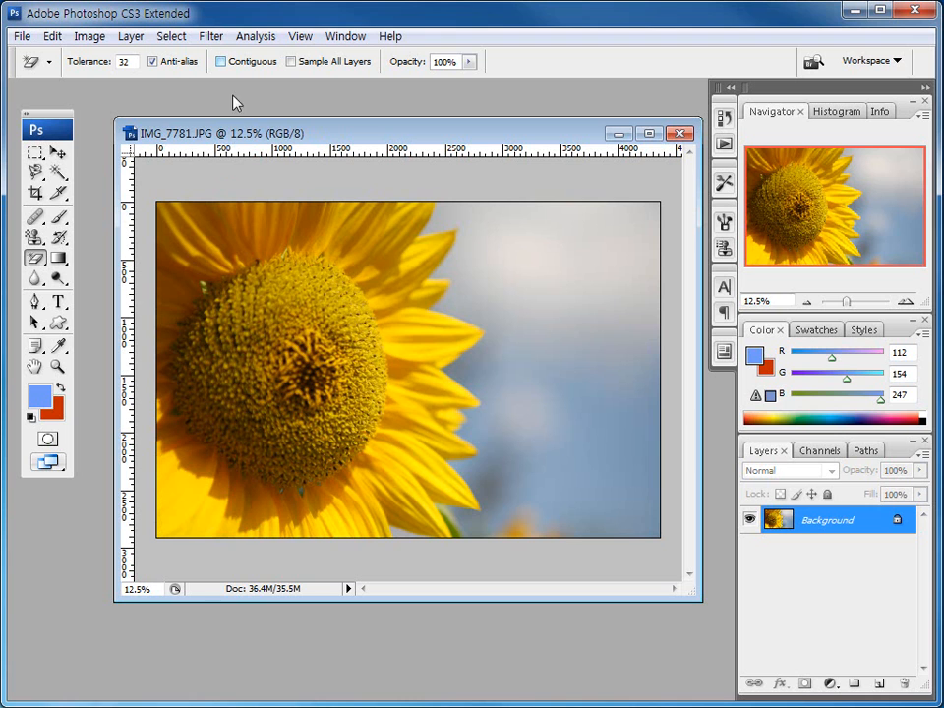
left_click(190, 492)
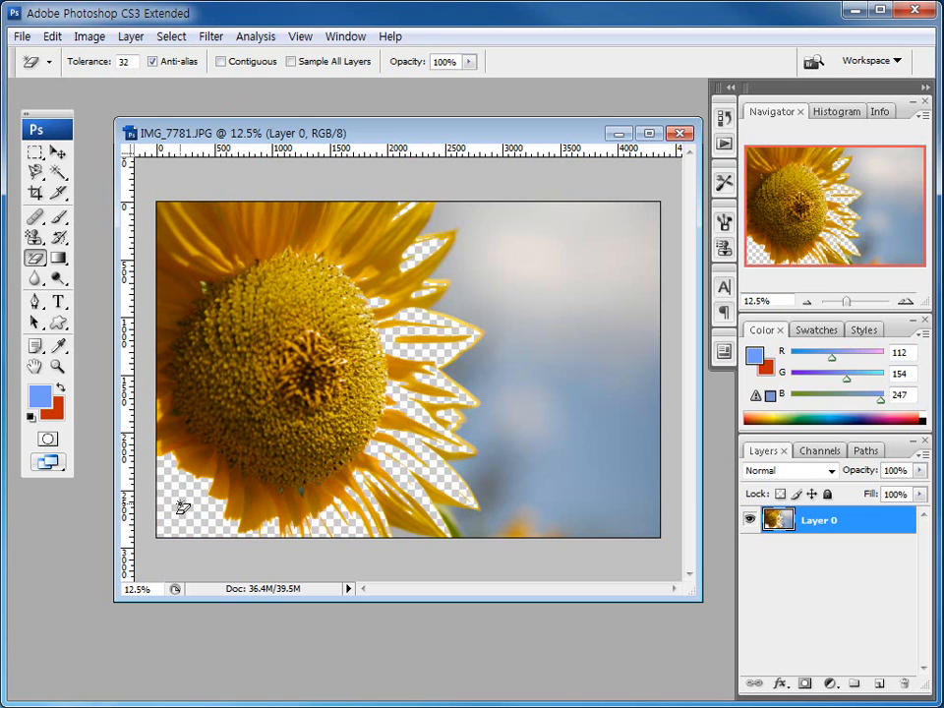
left_click(275, 209)
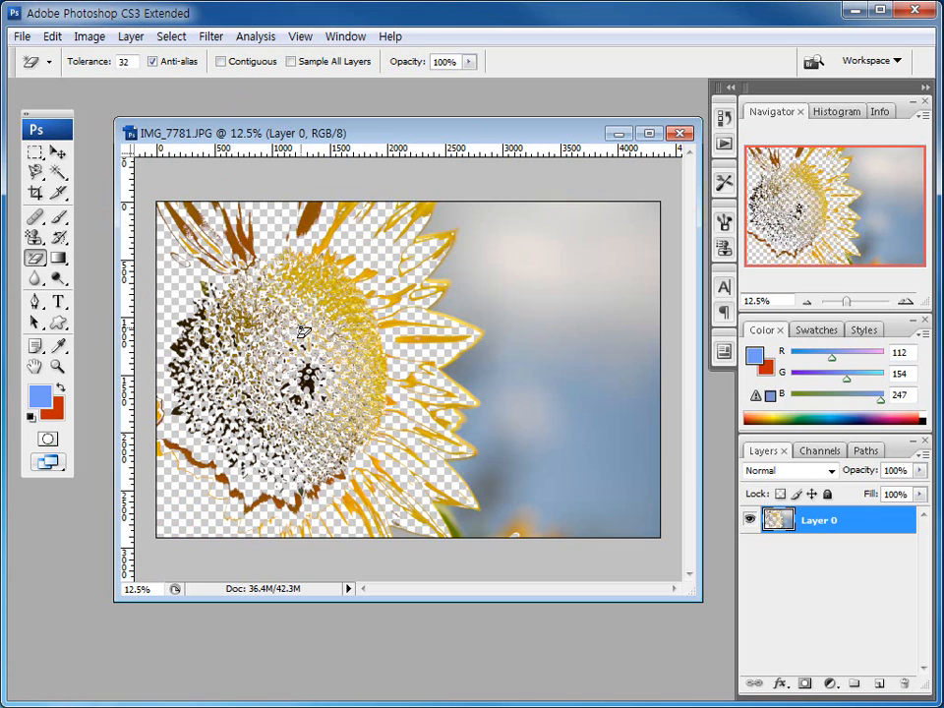
Revert the photo and, with Contiguous on, magic-erase the connected yellow areas in the lower-left and lower-middle petals
key("F12")
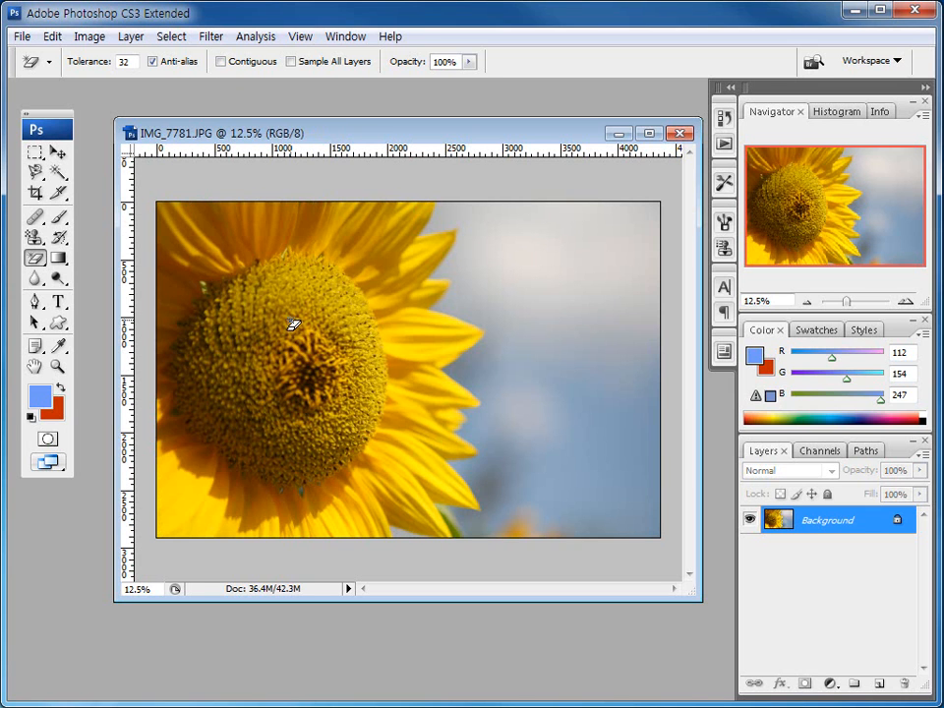
left_click(222, 61)
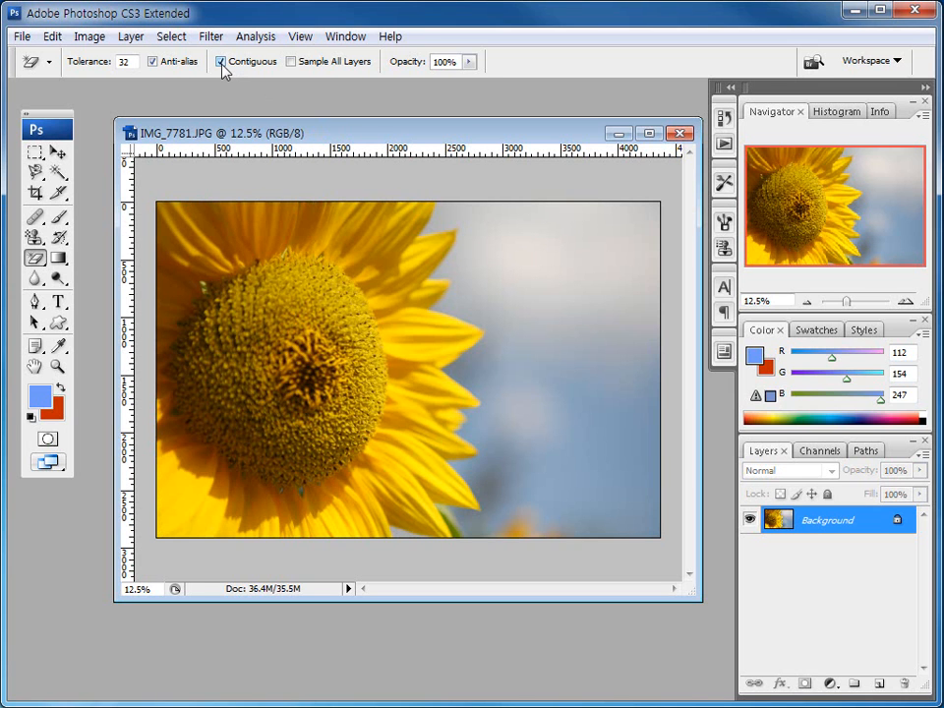
left_click(183, 500)
left_click(329, 514)
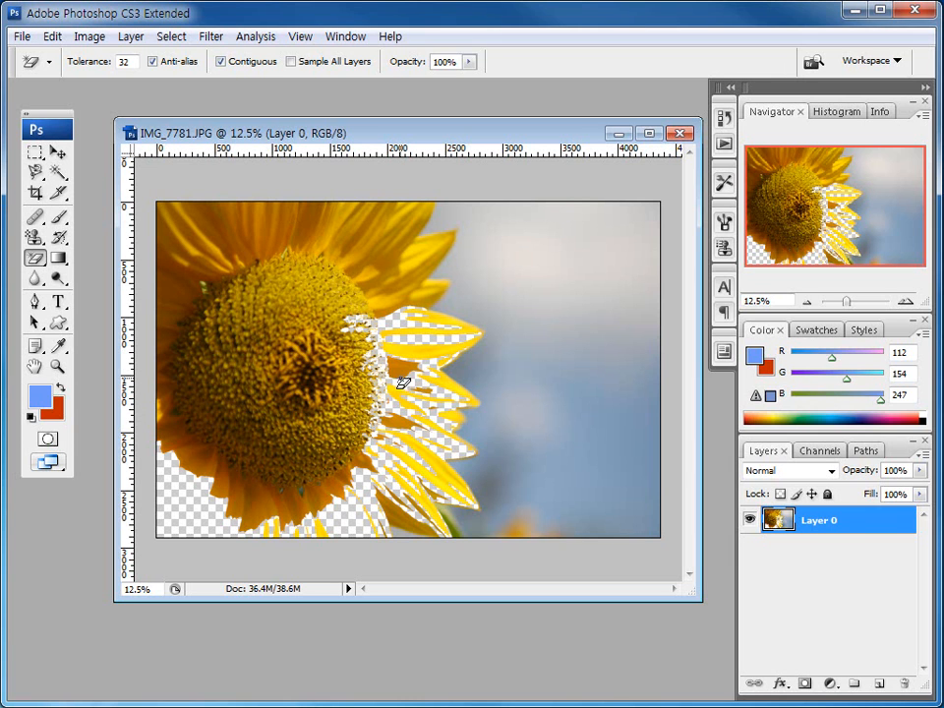
Undo the magic erasing to restore the photo and switch to the Background Eraser tool
key("ctrl+z")
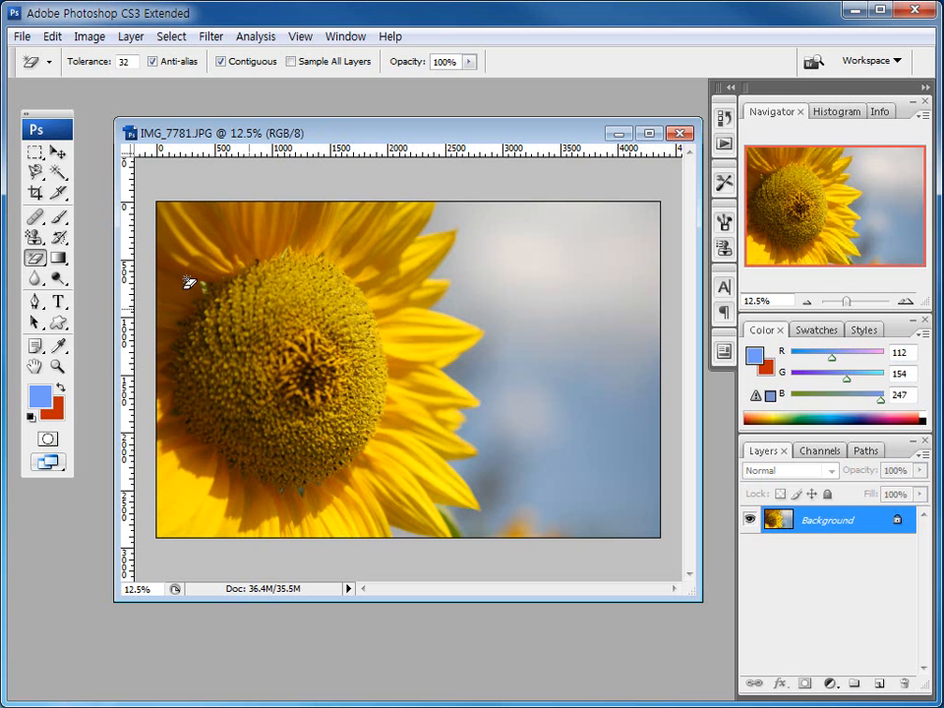
left_click(35, 258)
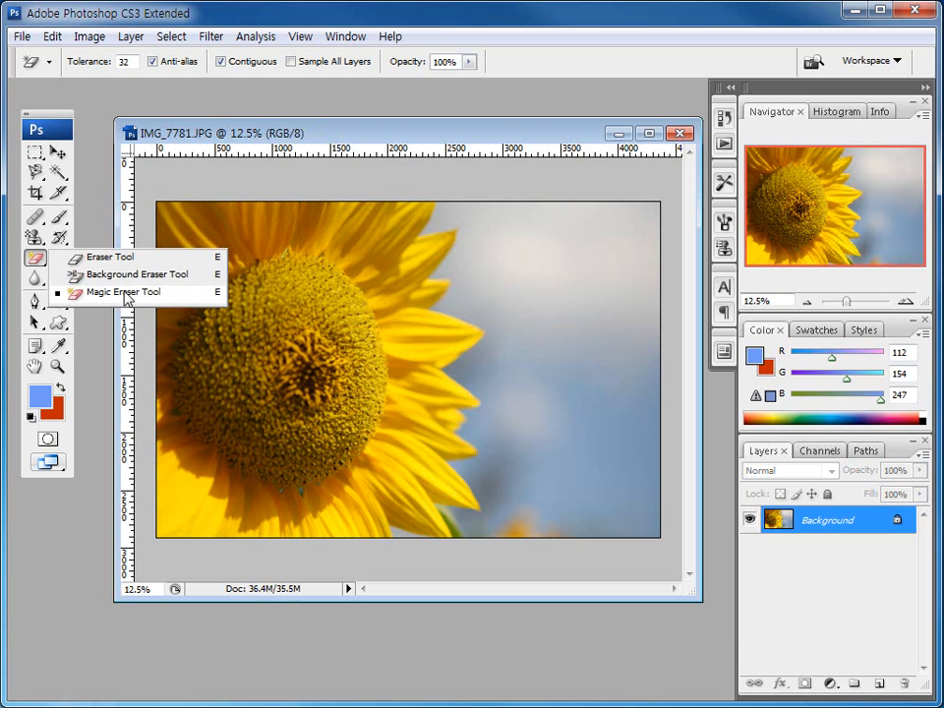
left_click(125, 293)
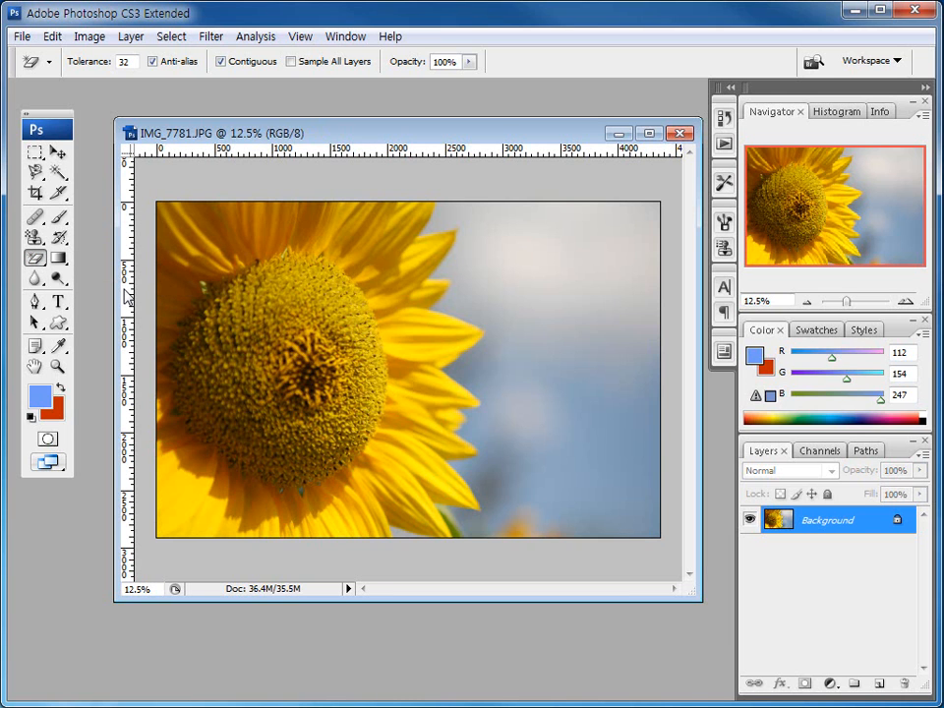
mouse_move(34, 260)
left_mouse_down()
mouse_move(78, 262)
mouse_move(78, 276)
mouse_move(102, 279)
left_mouse_up()
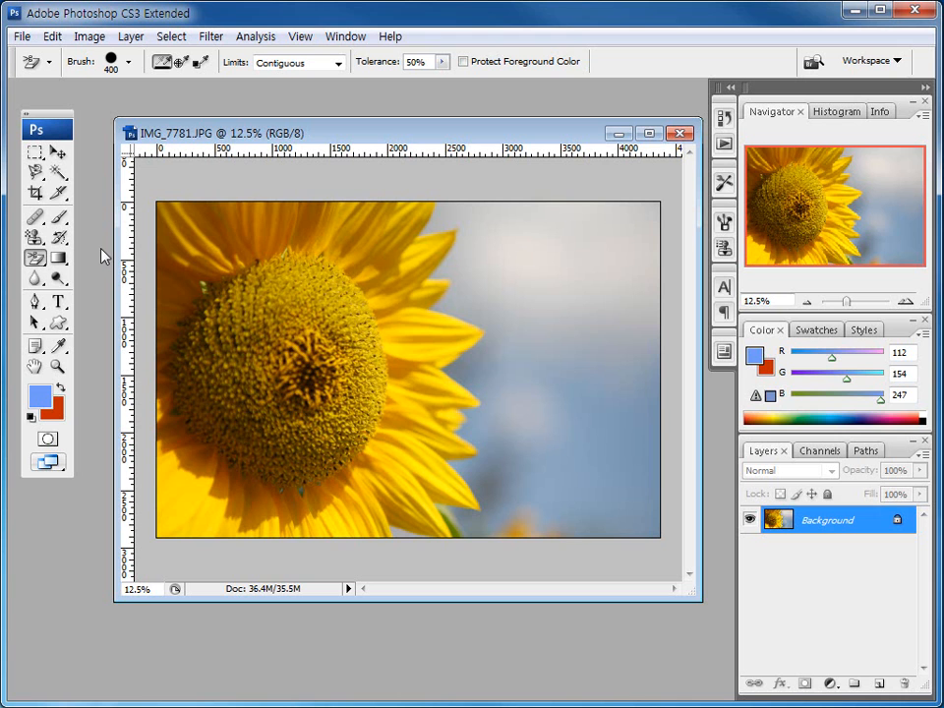
Move the photo's window slightly toward the upper left of the workspace and switch to the regular Eraser tool
left_click_drag(255, 139, 236, 134)
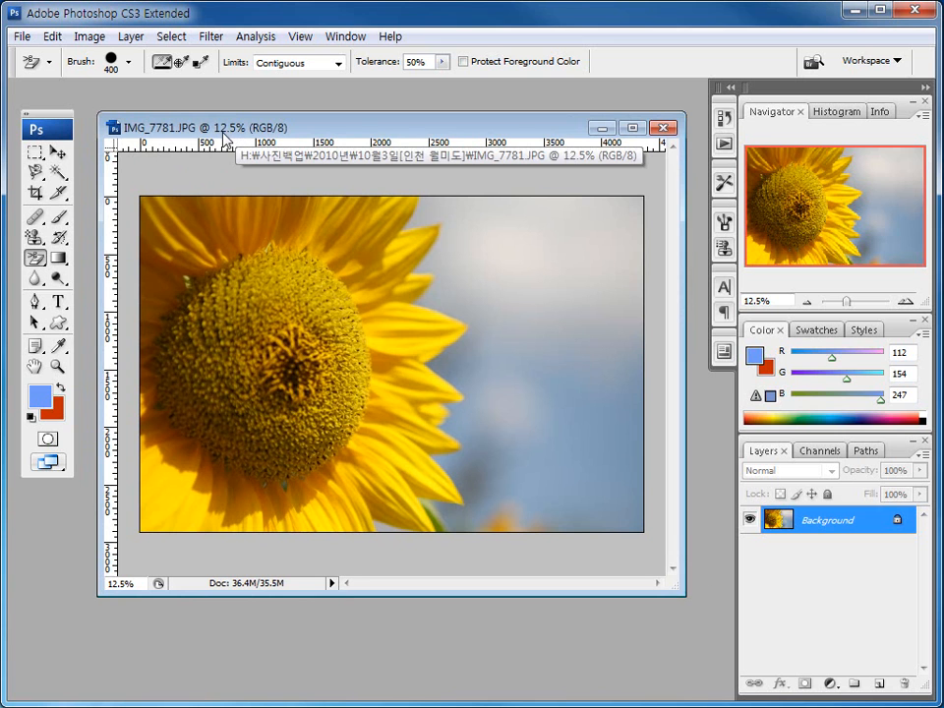
left_click_drag(224, 138, 217, 124)
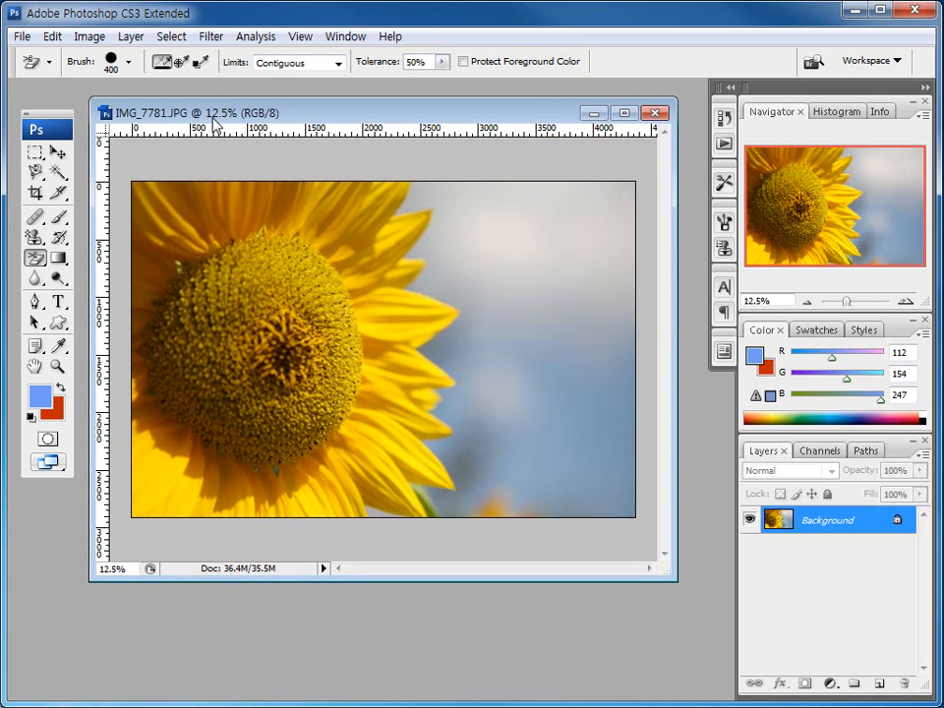
left_click(34, 279)
left_click_drag(34, 257, 113, 257)
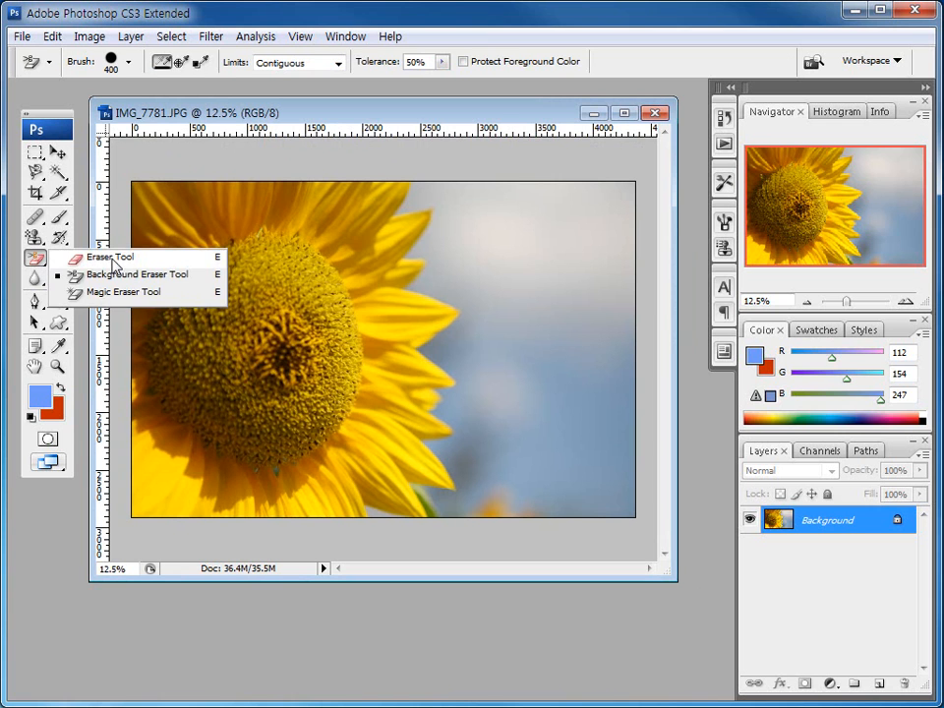
left_click(113, 258)
Switch to the Background Eraser tool and from there to the Magic Eraser tool
mouse_move(34, 258)
left_mouse_down()
mouse_move(124, 282)
mouse_move(39, 264)
mouse_move(72, 257)
mouse_move(109, 292)
mouse_move(37, 261)
mouse_move(94, 264)
left_mouse_up()
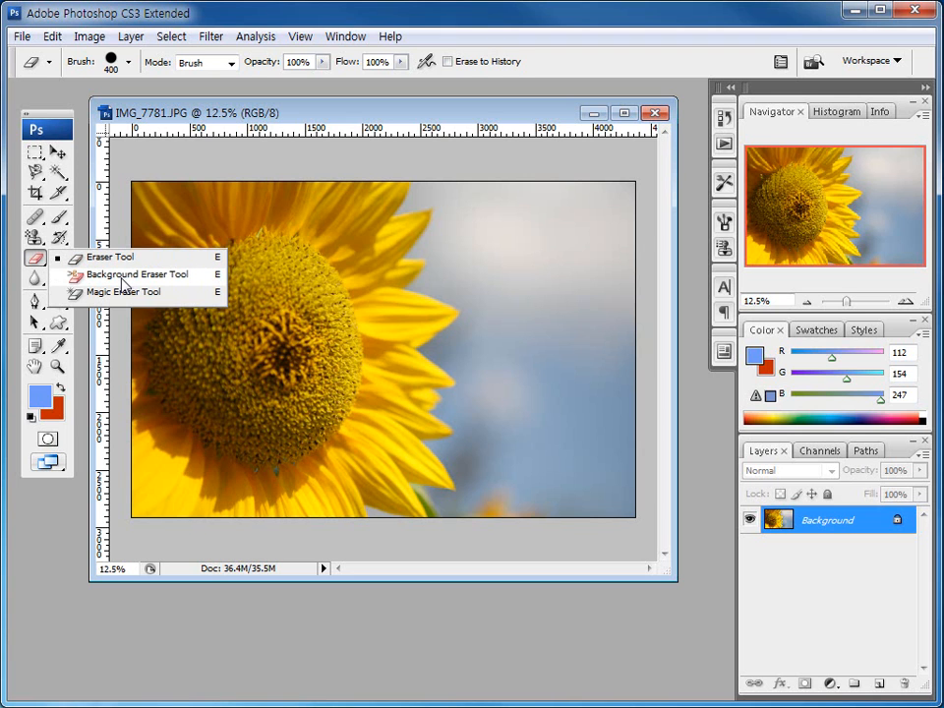
left_click(79, 275)
left_click(36, 259)
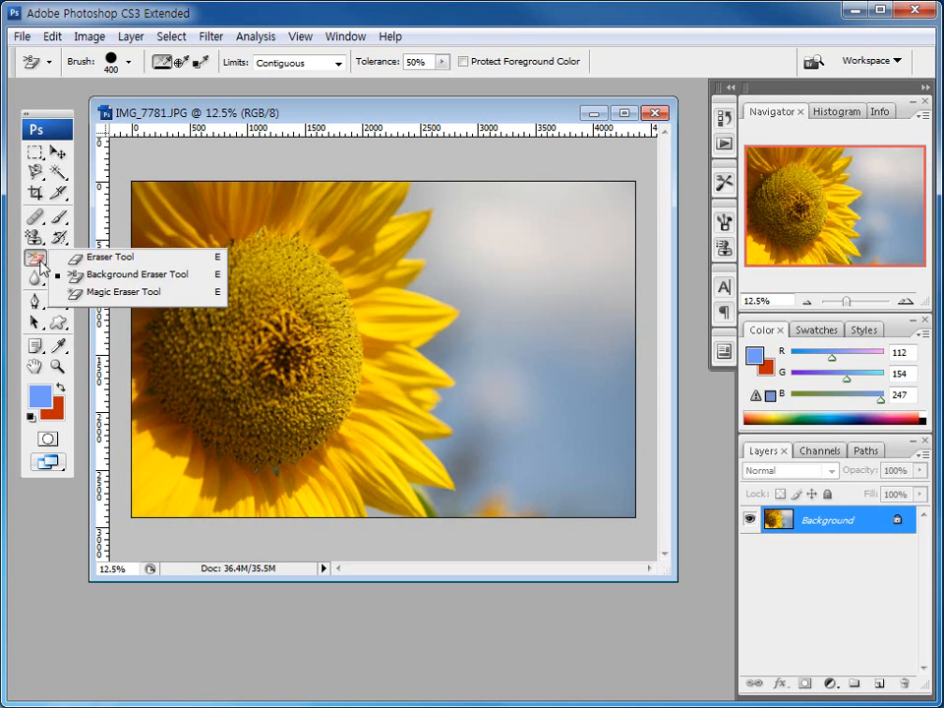
left_click(99, 293)
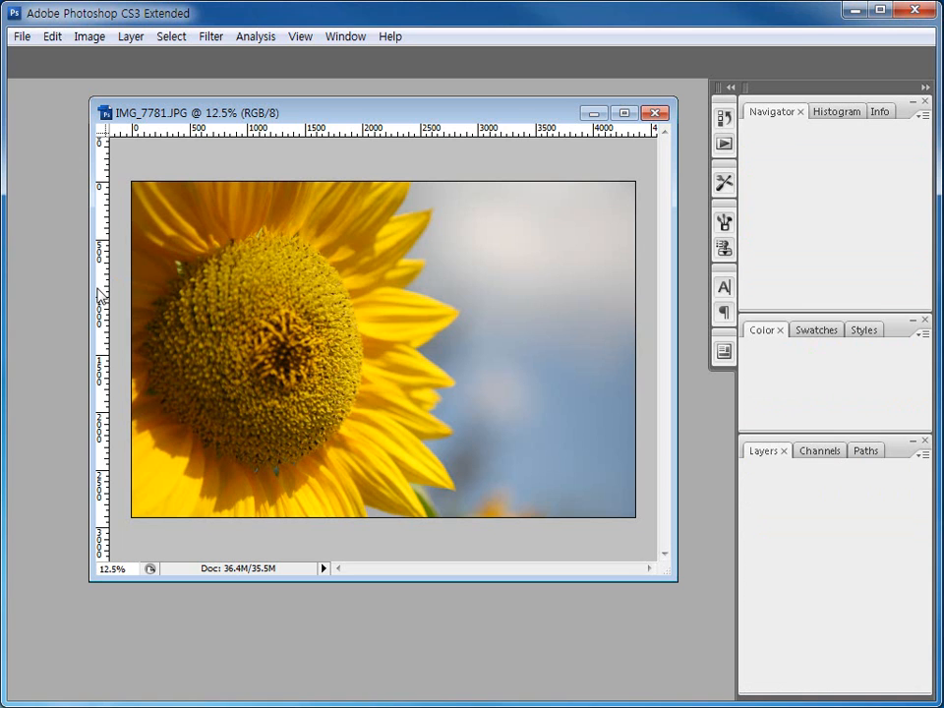